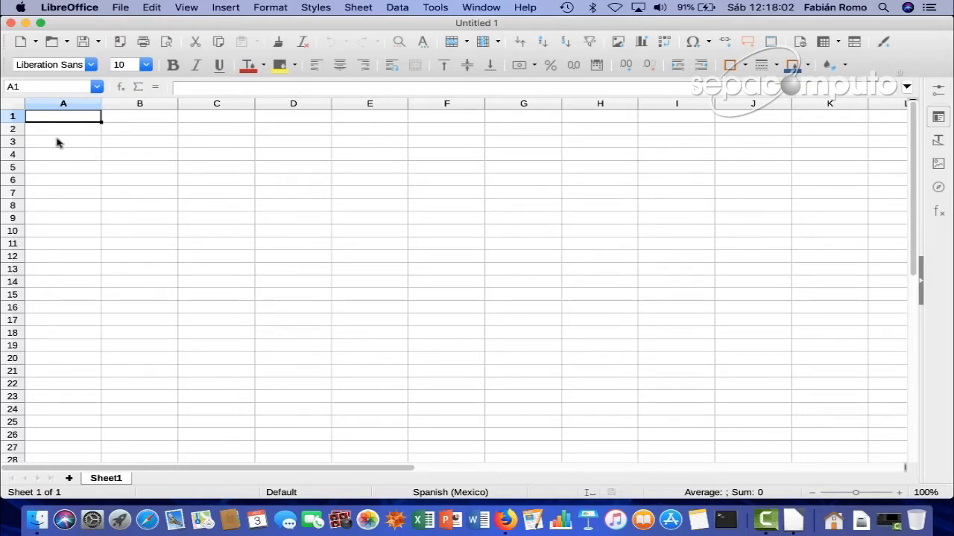
Enter the header Nombre in cell A1 and the number 123456 in cell A2
text(Nombre)
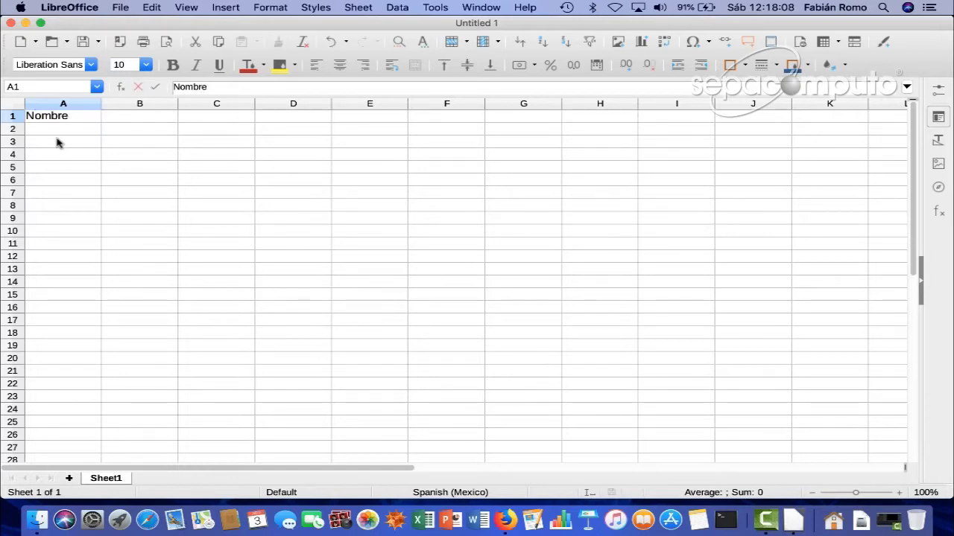
key(Return)
text(123456)
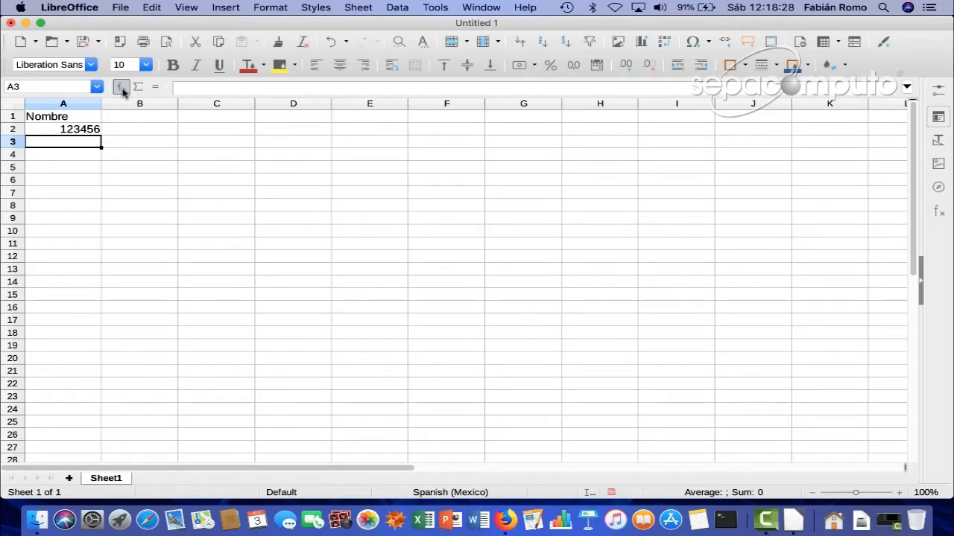
Open the Function Wizard for cell A3 and browse the alphabetical list of all available functions
click(122, 88)
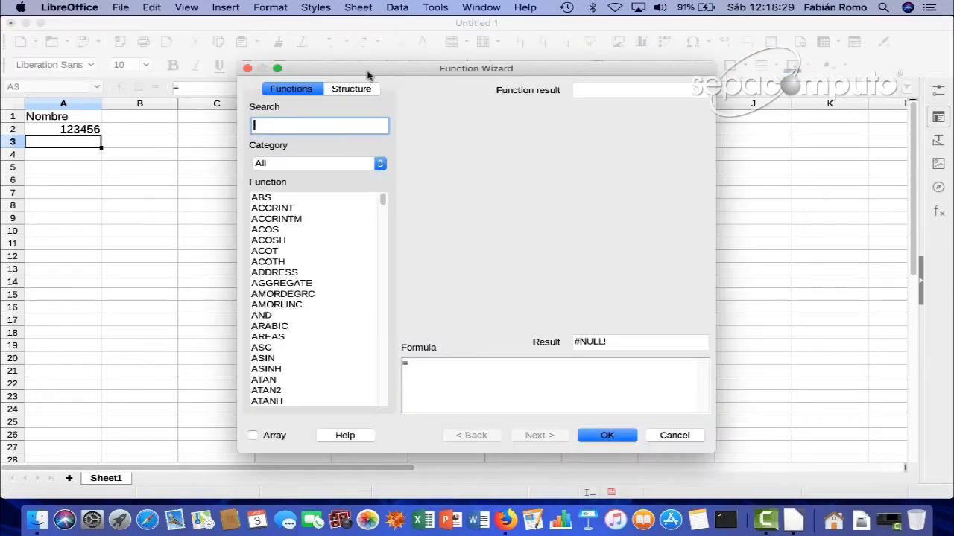
drag(368, 75, 337, 63)
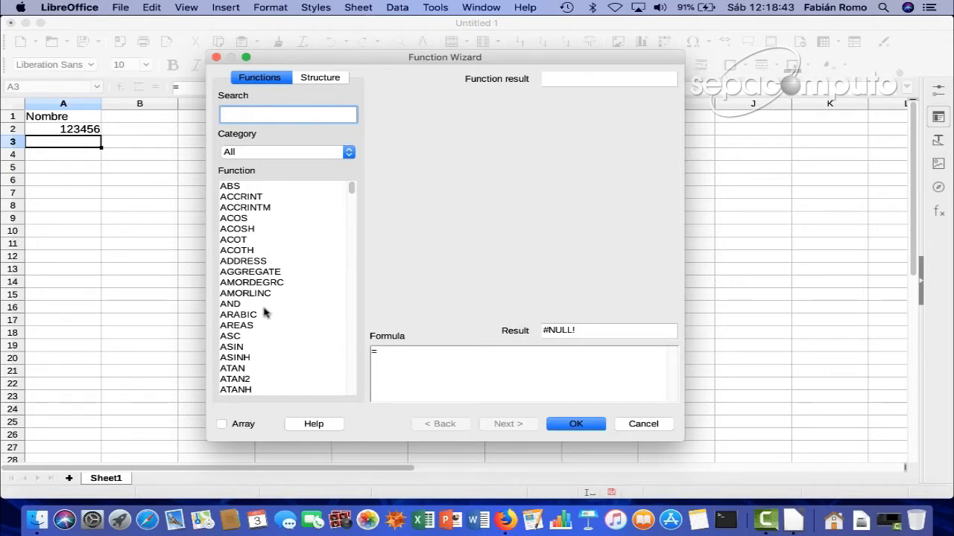
scroll(275, 313, down, 3)
scroll(276, 314, down, 2)
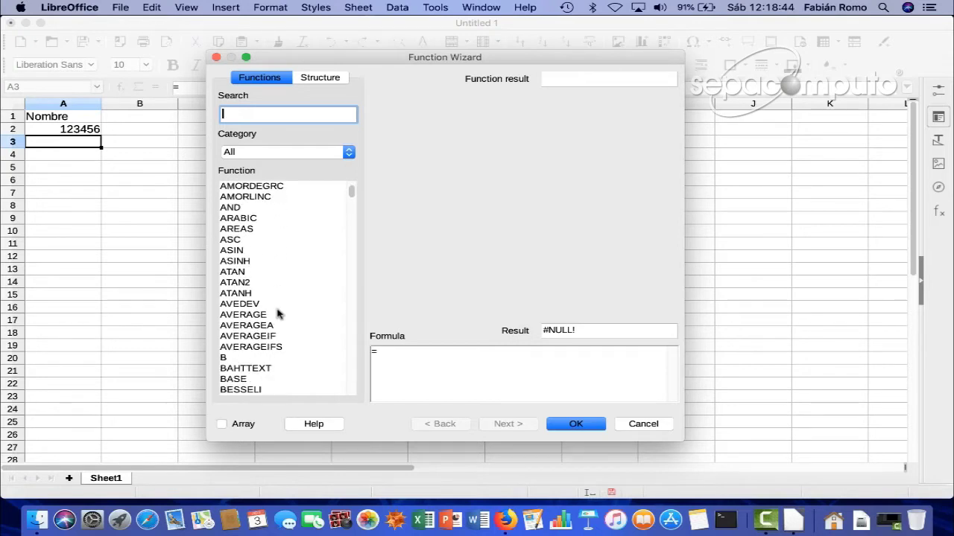
scroll(276, 314, down, 4)
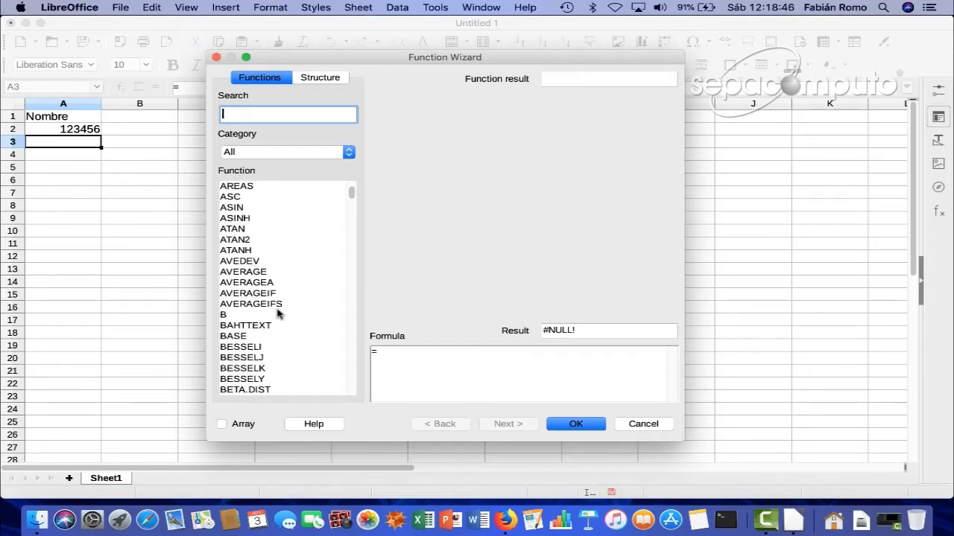
scroll(276, 314, down, 1)
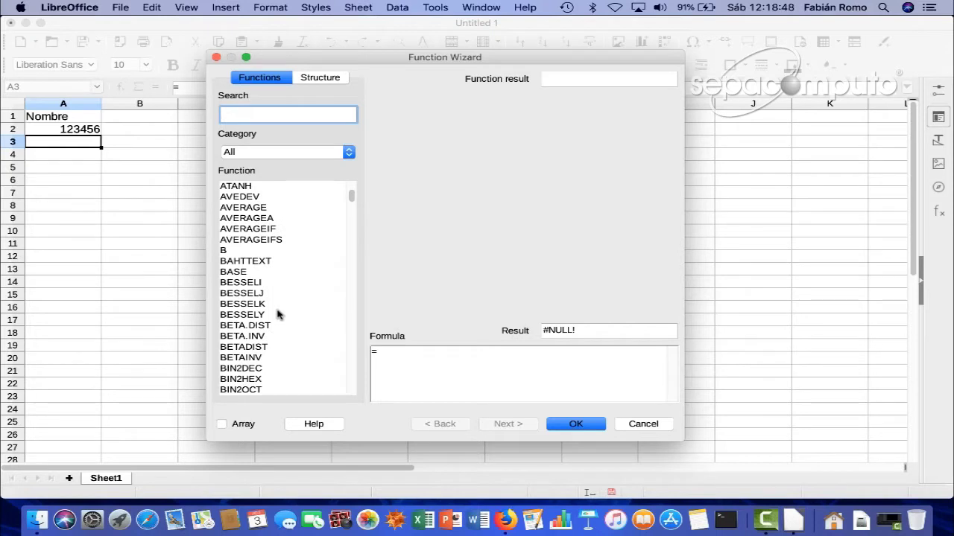
scroll(276, 313, down, 3)
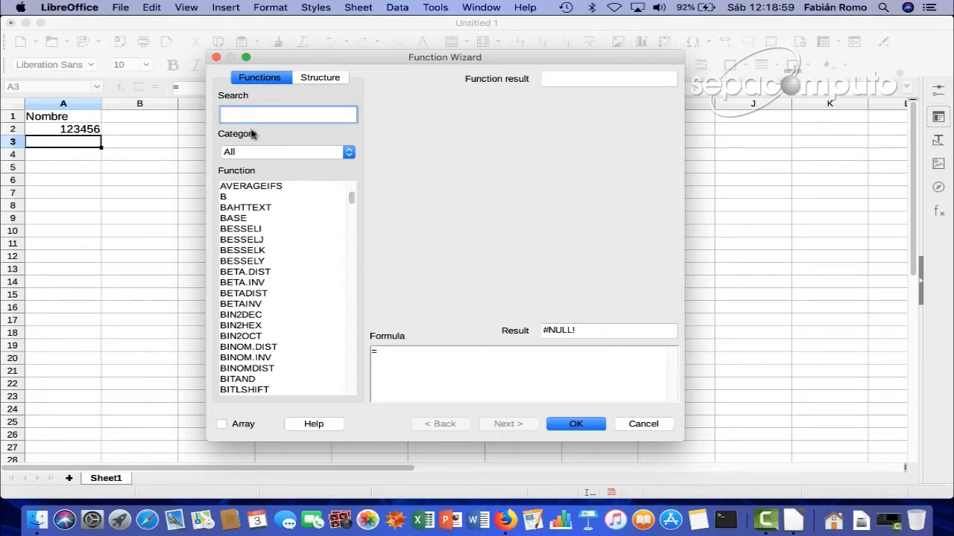
Search the Function Wizard for functions matching "sin"
text(s)
text(en)
text(i)
key(BackSpace)
key(BackSpace)
key(BackSpace)
text(in)
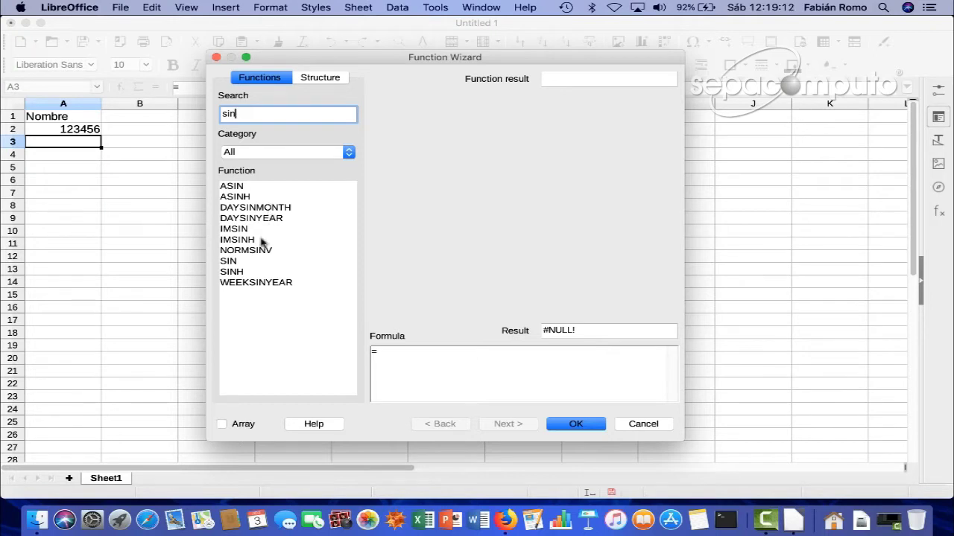
Search the Function Wizard for "average", clear the search, and close the wizard without inserting a function
key(BackSpace)
key(BackSpace)
key(BackSpace)
text(average)
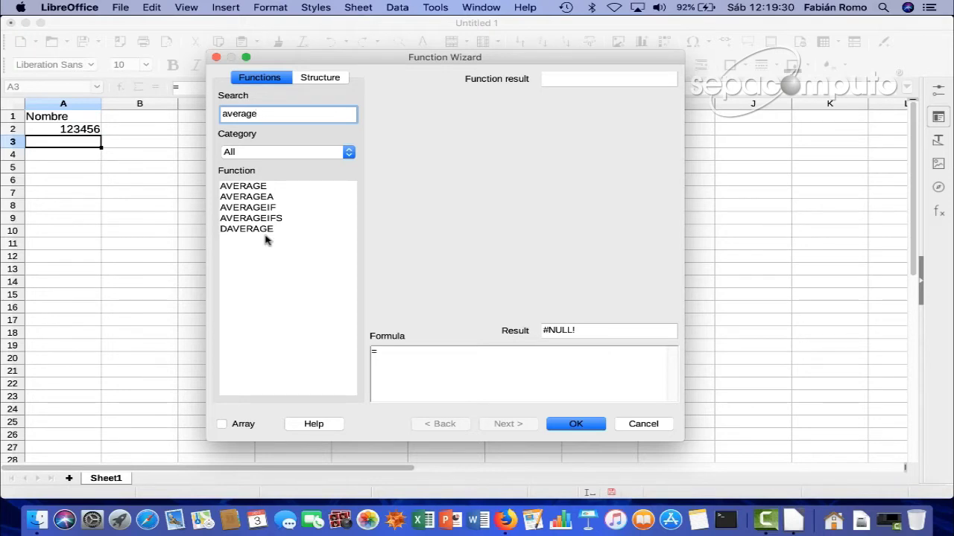
key(BackSpace)
key(BackSpace)
key(BackSpace)
key(BackSpace)
key(BackSpace)
key(BackSpace)
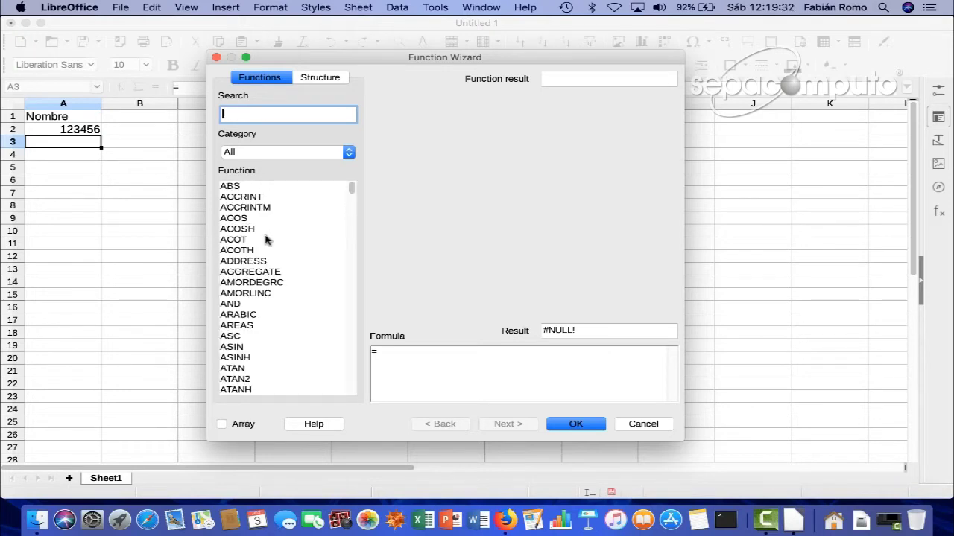
click(645, 424)
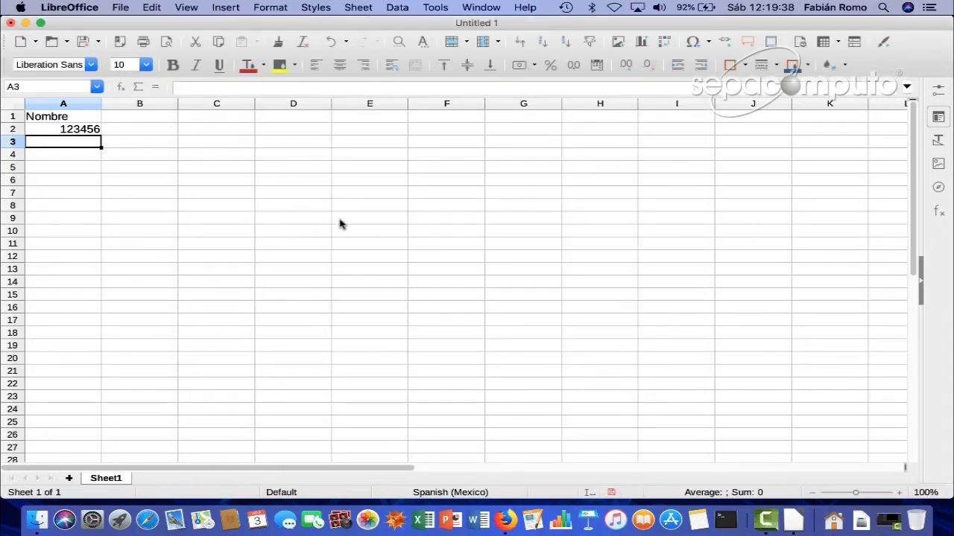
Enter 47373 in cell A3 and add the two numbers in cell A4 with the formula =A2+A3
text(47373)
key(Return)
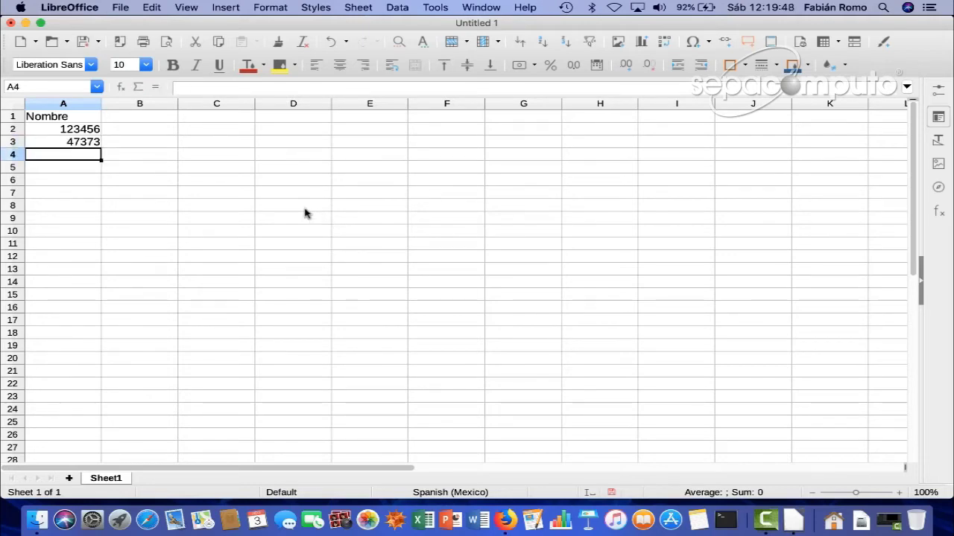
text(=)
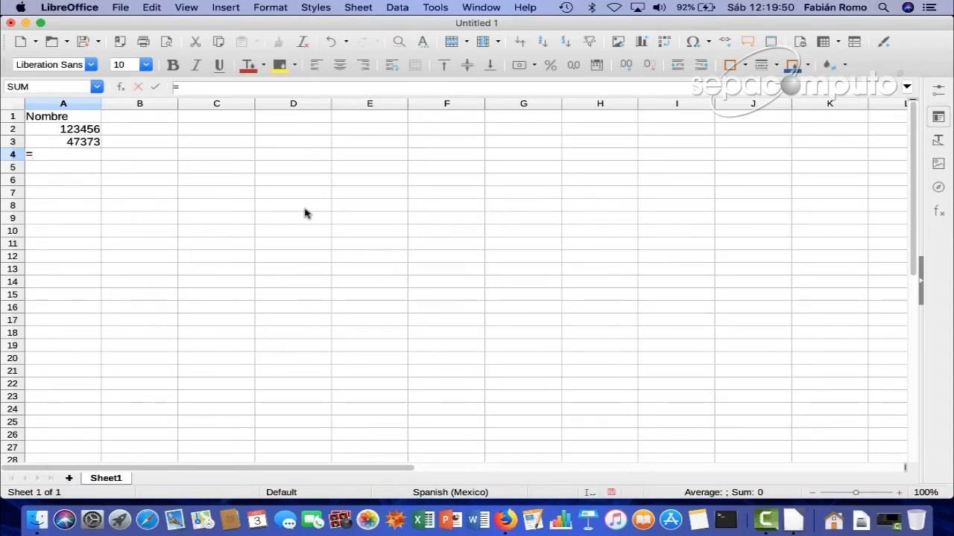
click(84, 132)
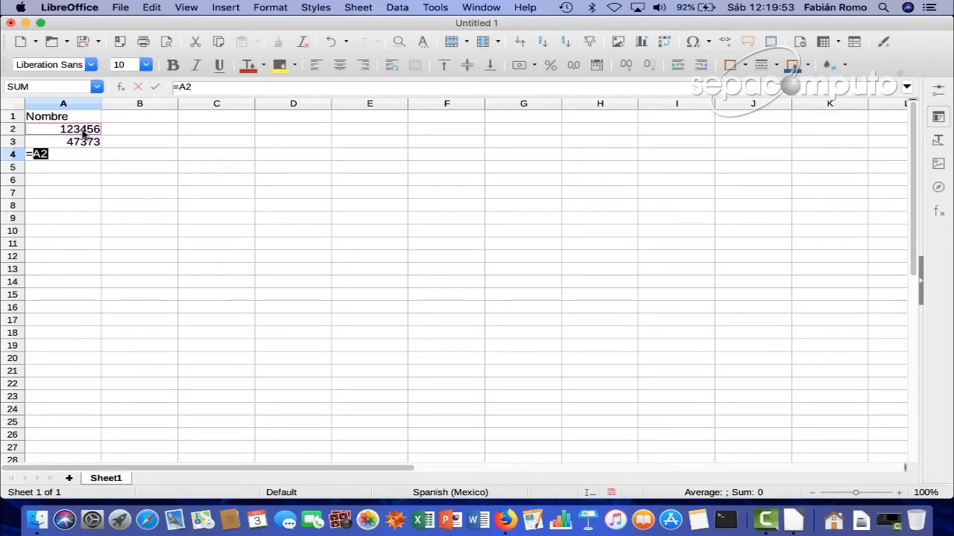
text(+)
click(84, 142)
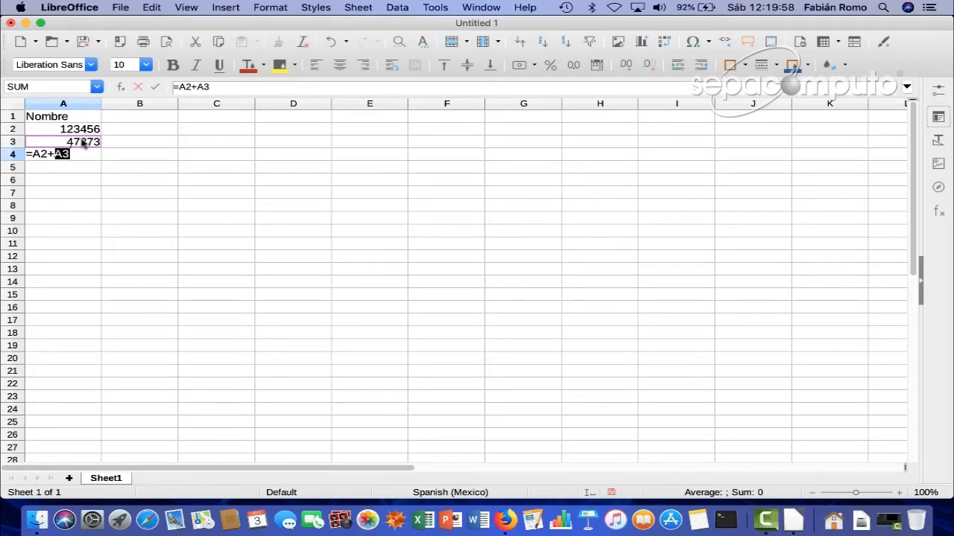
key(Return)
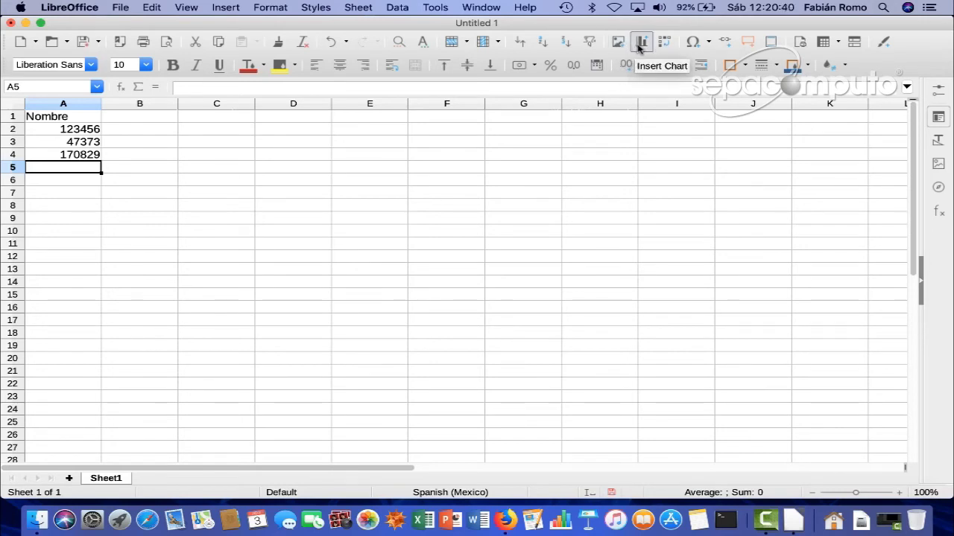
Preview the column A data in the Chart Wizard as Bar, Pie, Area, Line with Points and Lines, and Bubble charts
click(642, 45)
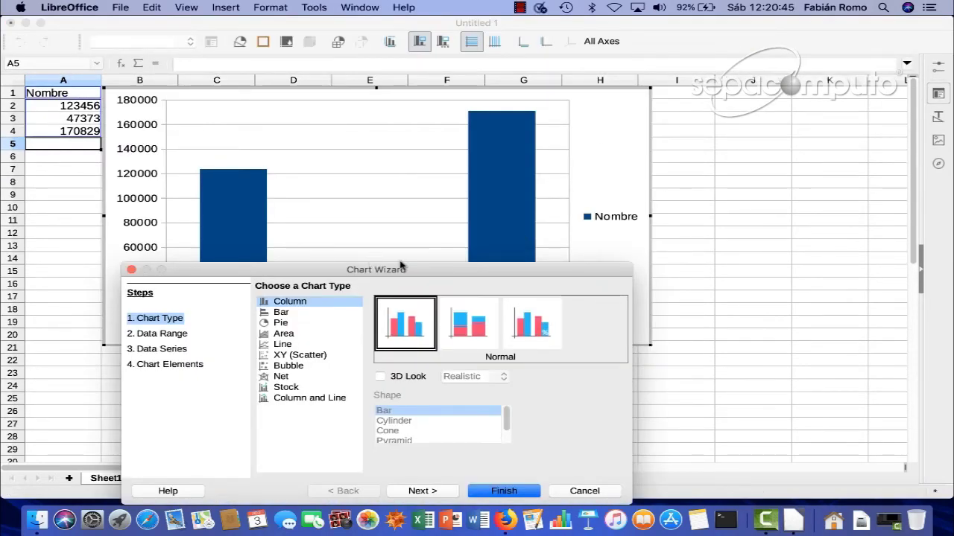
drag(385, 267, 683, 252)
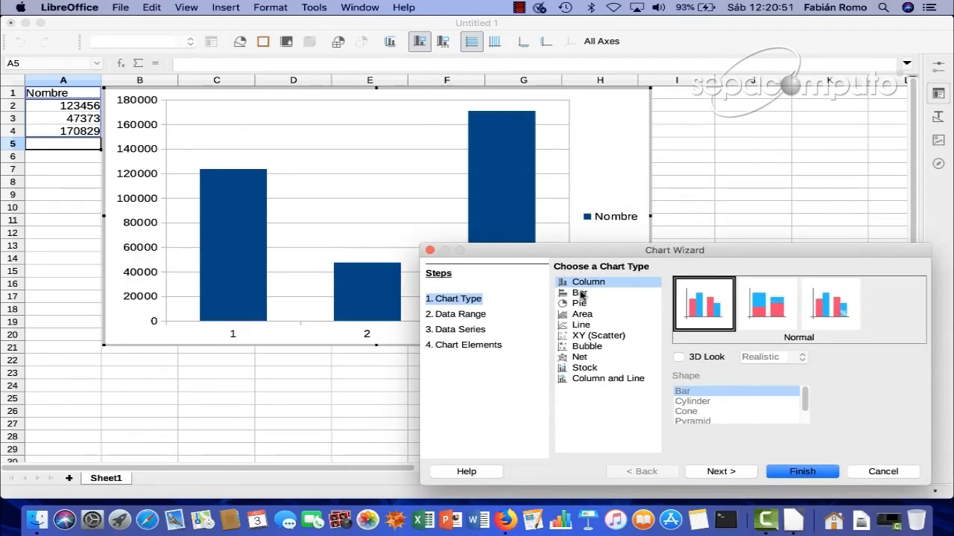
click(581, 294)
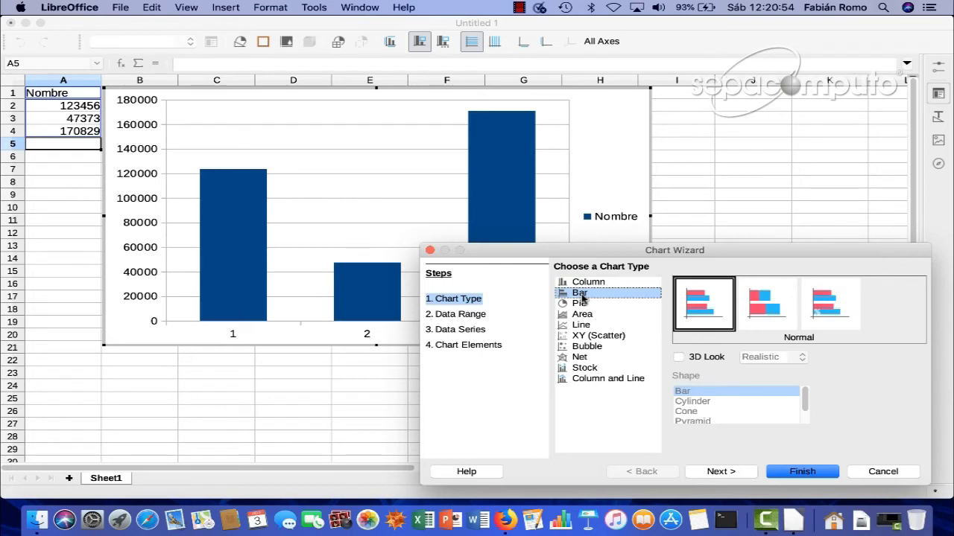
click(583, 304)
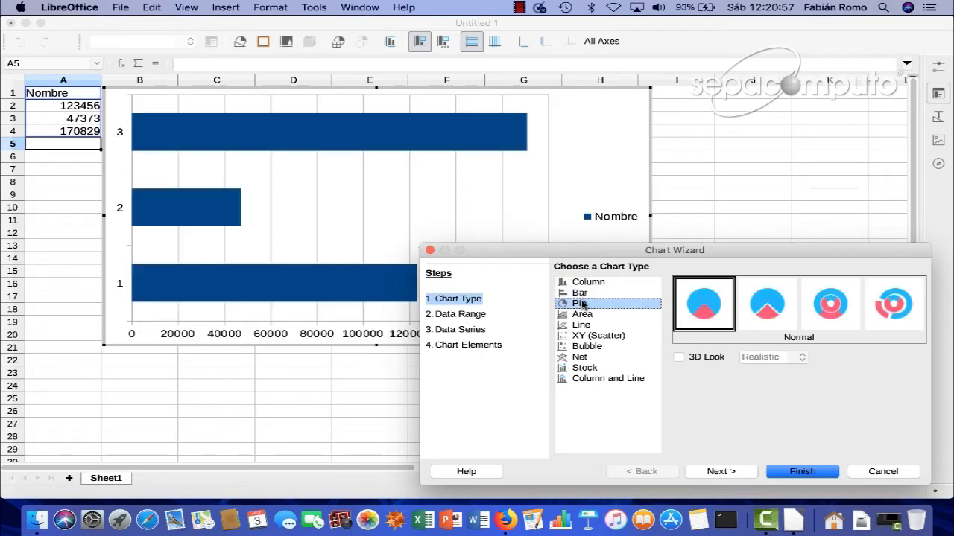
click(581, 315)
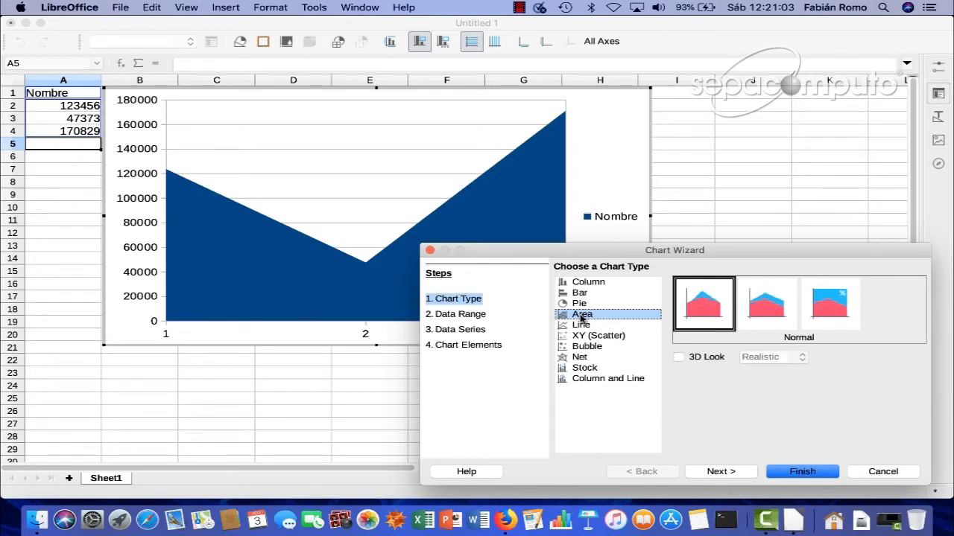
click(583, 326)
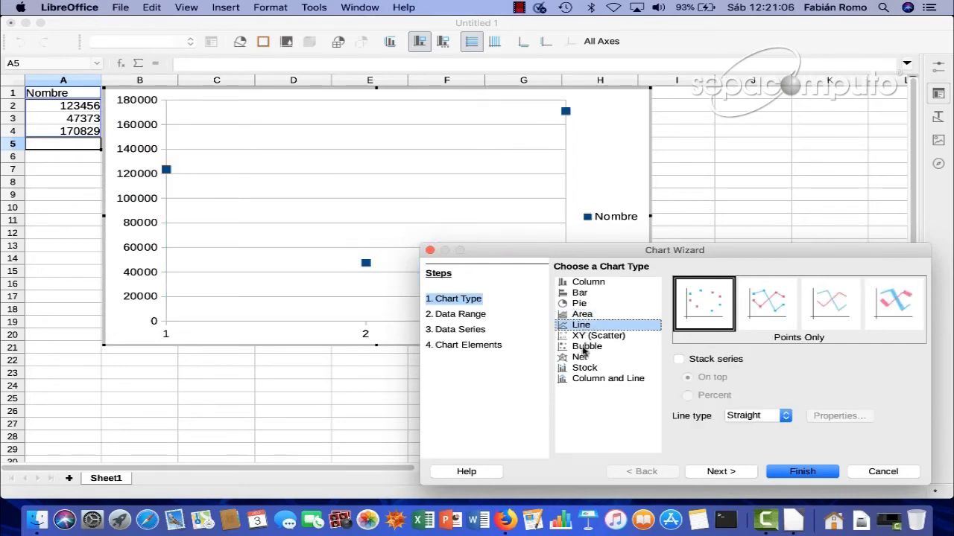
click(757, 301)
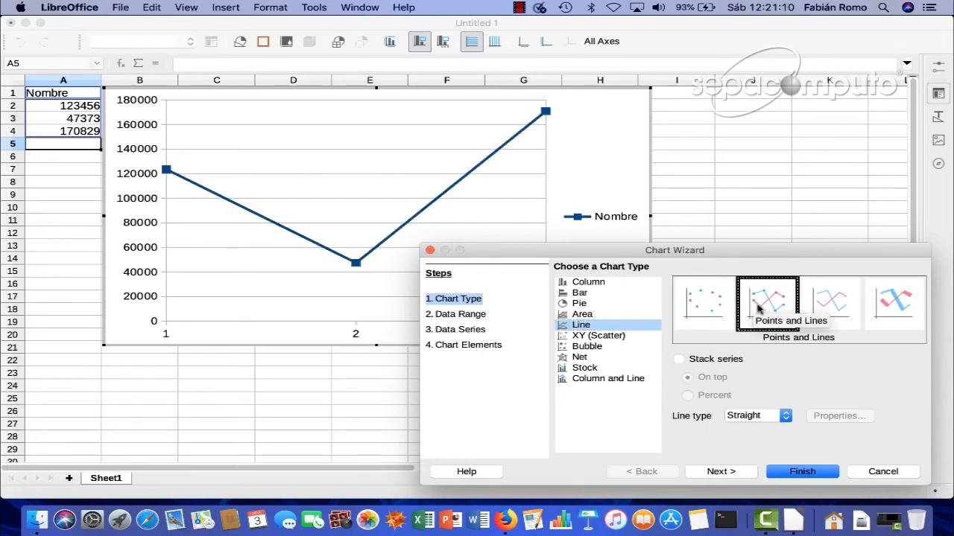
click(590, 348)
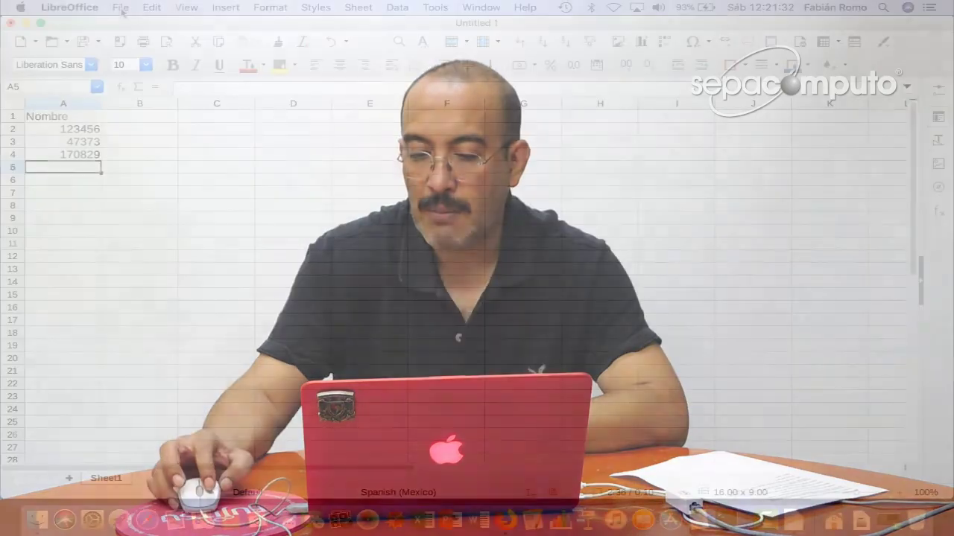
Begin saving the spreadsheet with Save As and show the file formats available for it
click(120, 8)
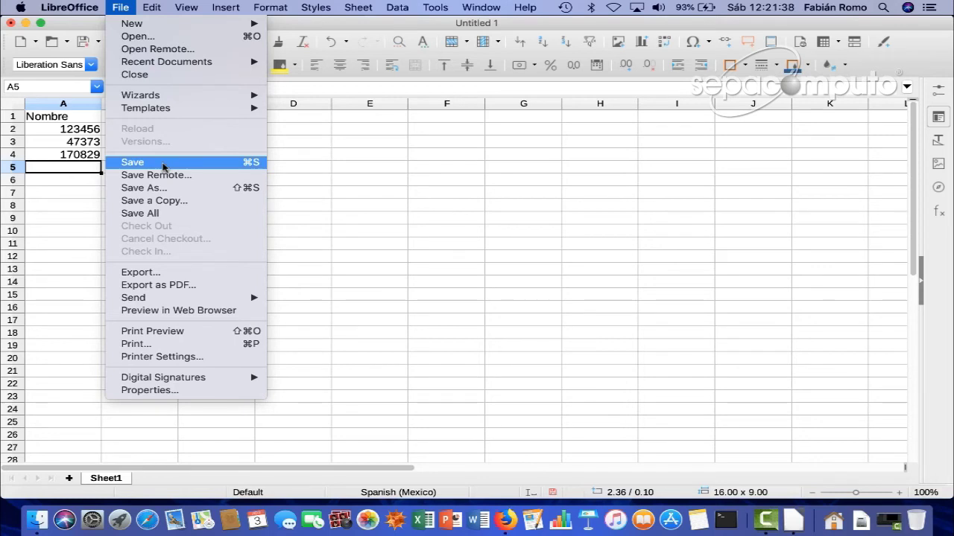
click(165, 191)
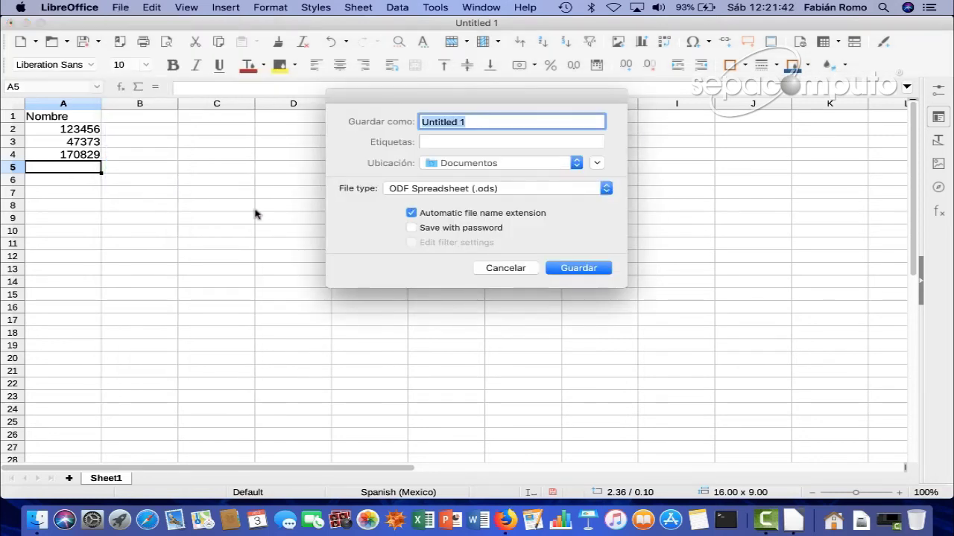
click(458, 192)
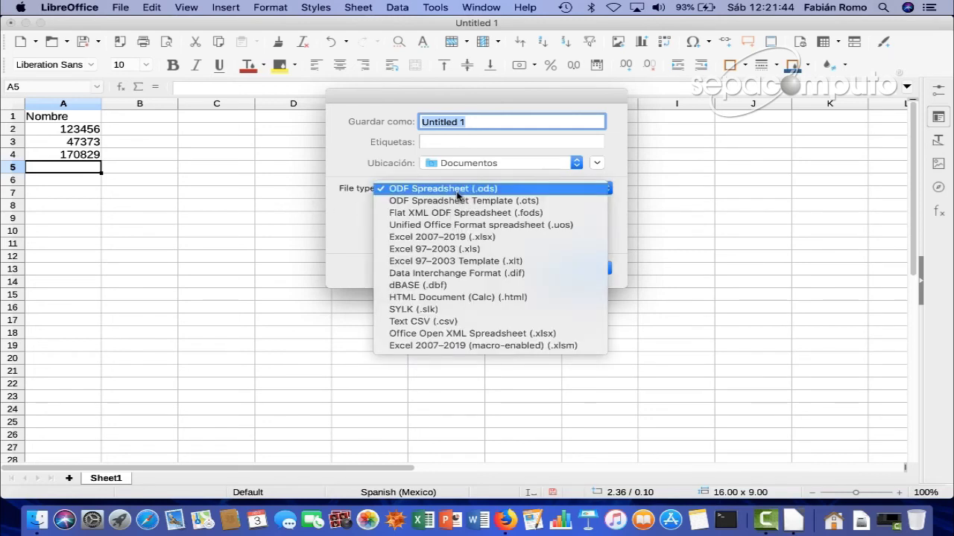